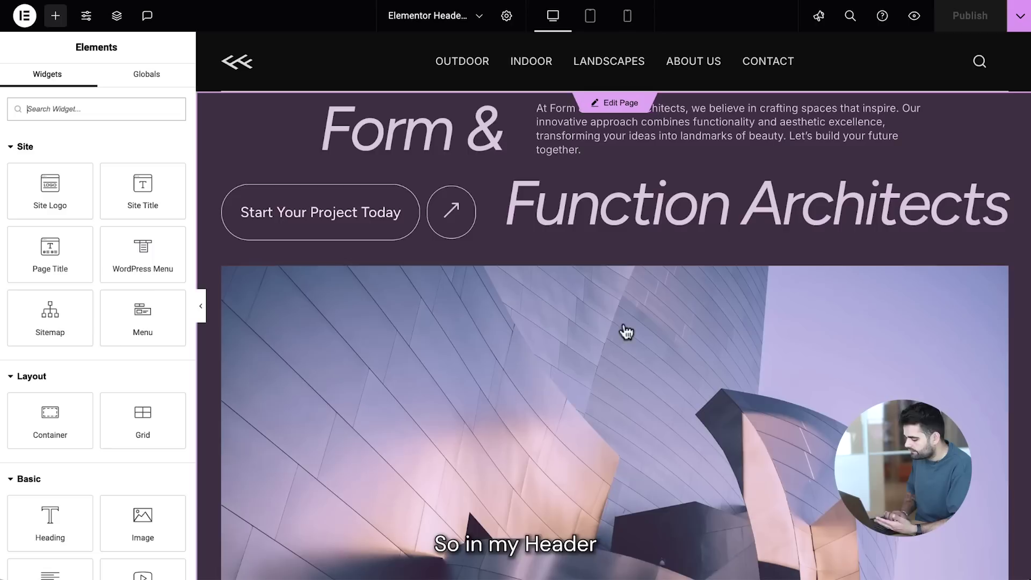
Select the header container in the canvas to edit its layout settings
click(614, 43)
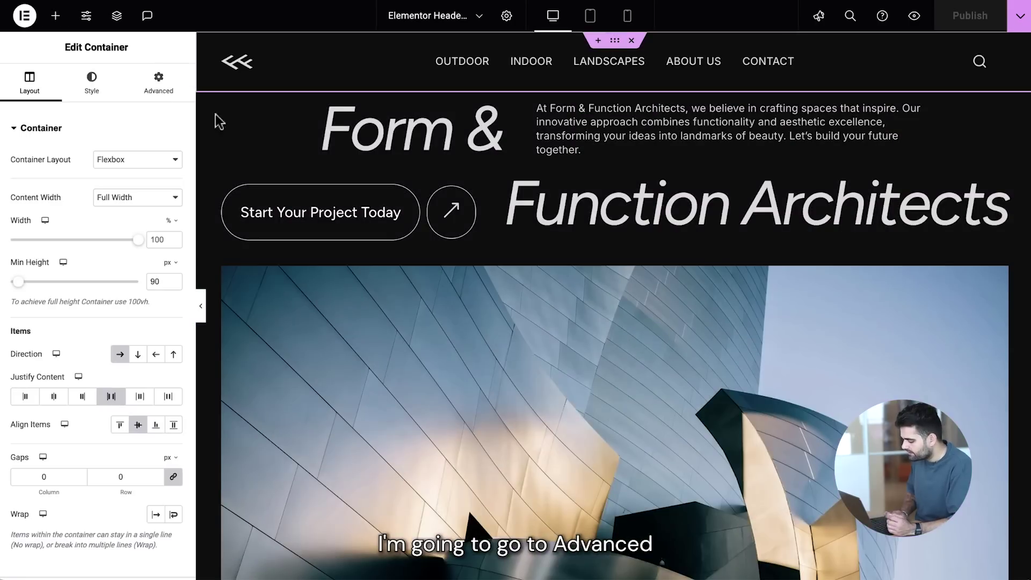
Make the header container sticky at the top with an Anchor Offset of 80
click(160, 86)
click(157, 129)
click(158, 164)
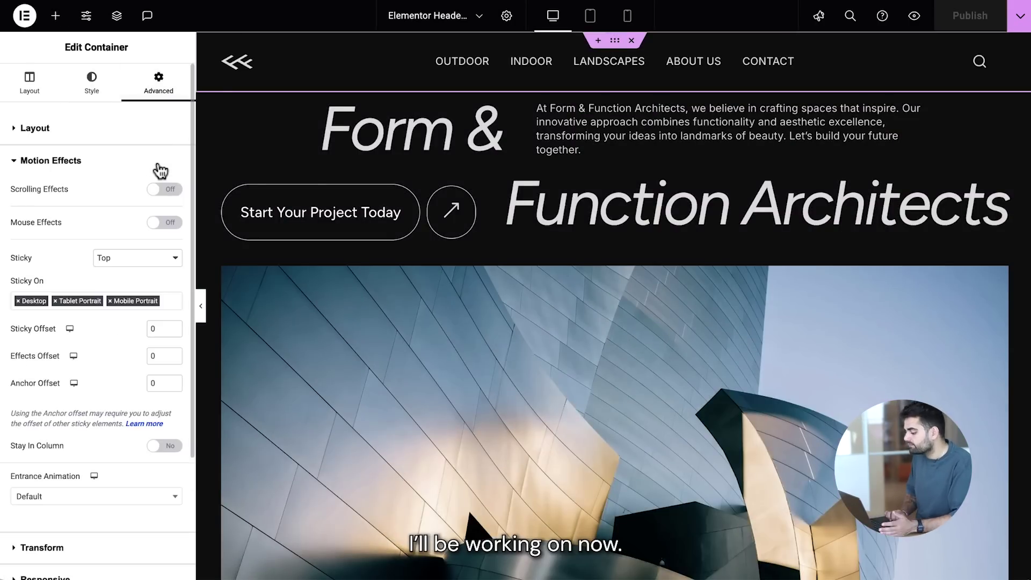
click(135, 260)
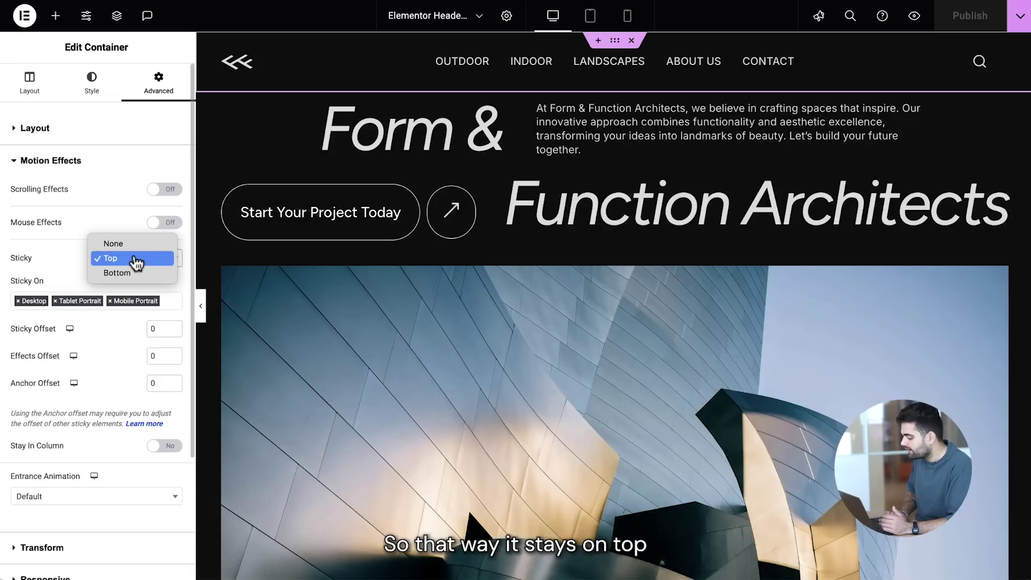
click(135, 260)
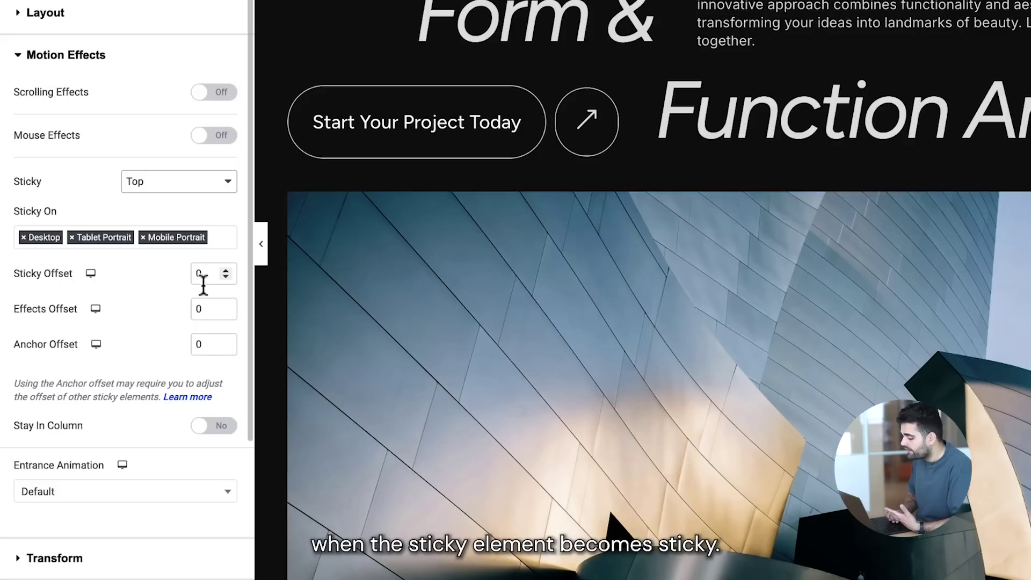
double_click(213, 345)
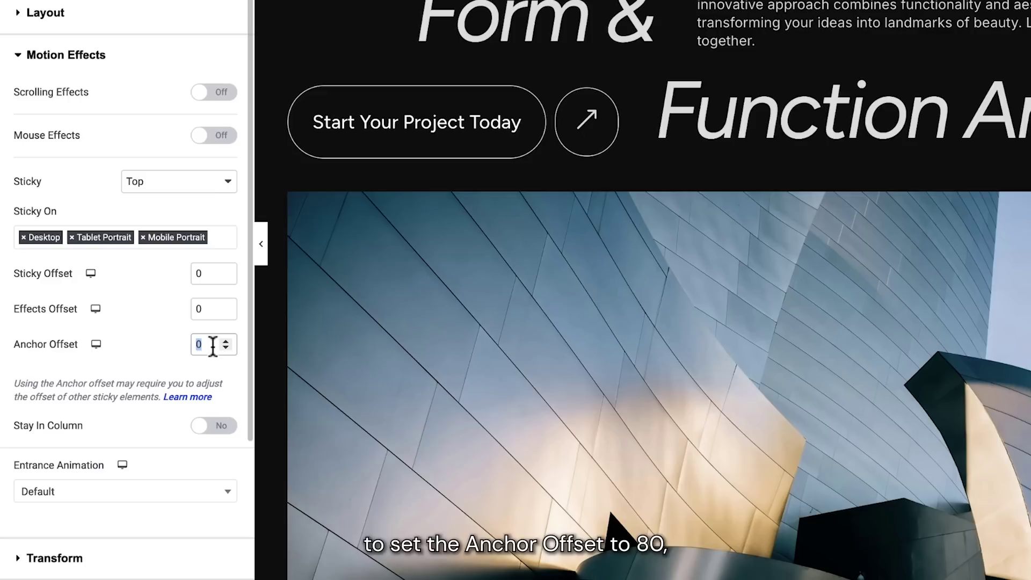
text(80)
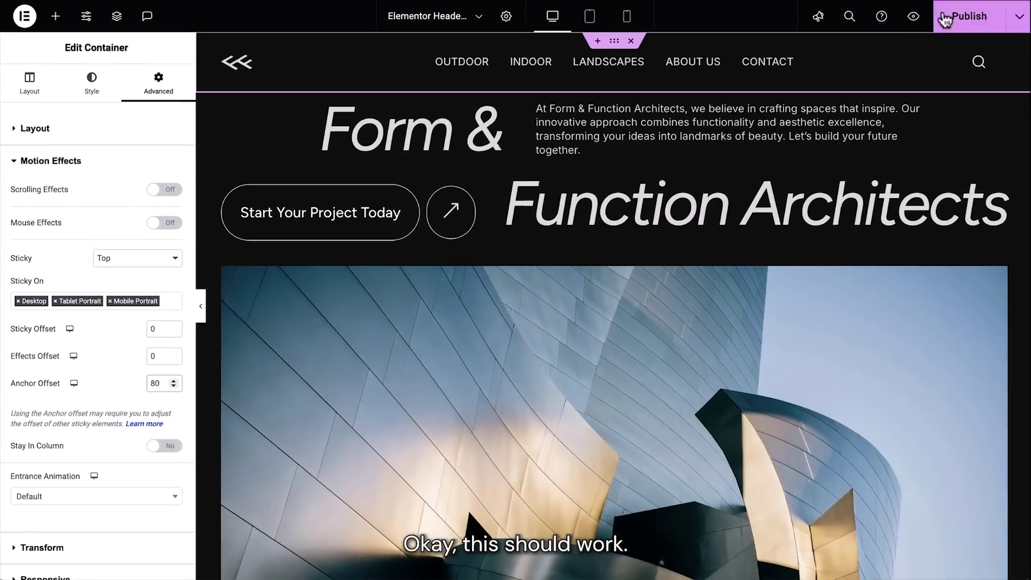
Publish the header and test the Outdoor, Indoor, Landscapes and About Us menu jumps
click(967, 16)
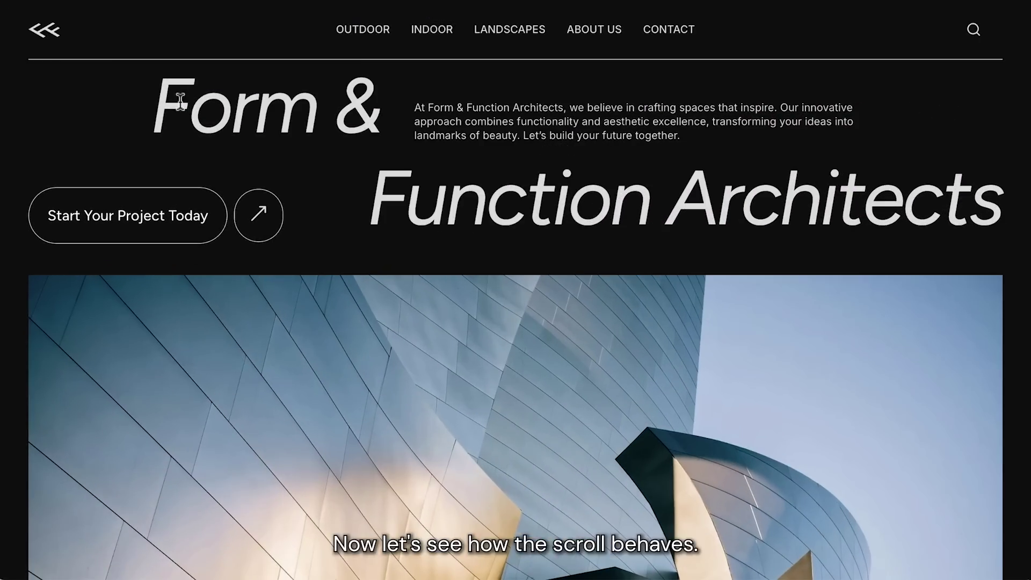
click(371, 40)
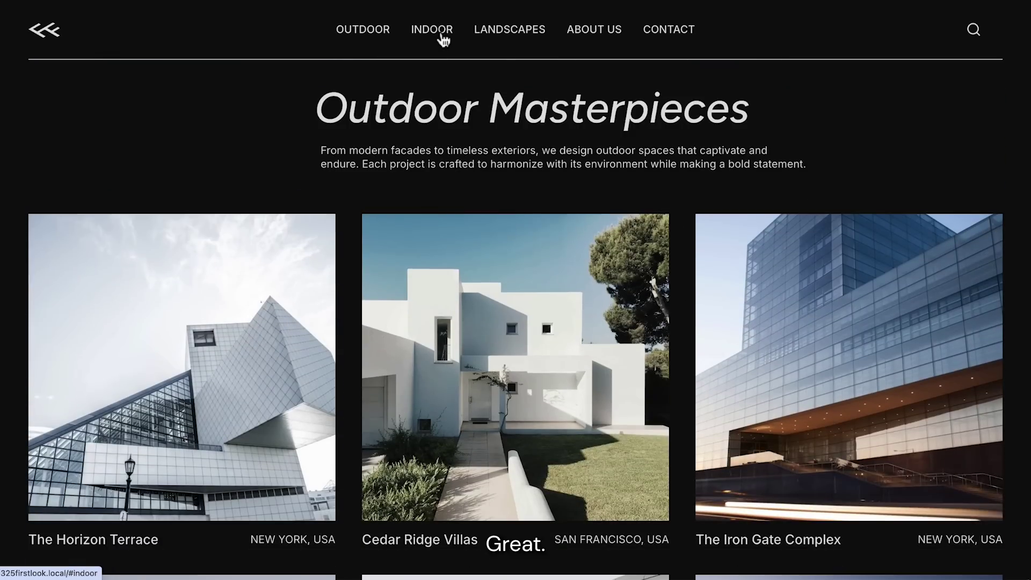
click(442, 39)
click(522, 33)
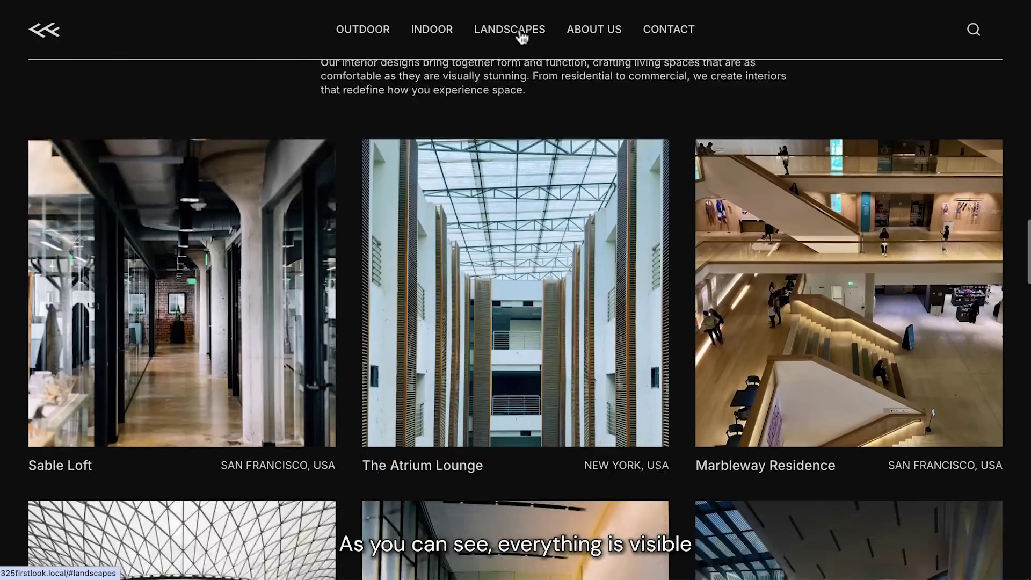
click(599, 38)
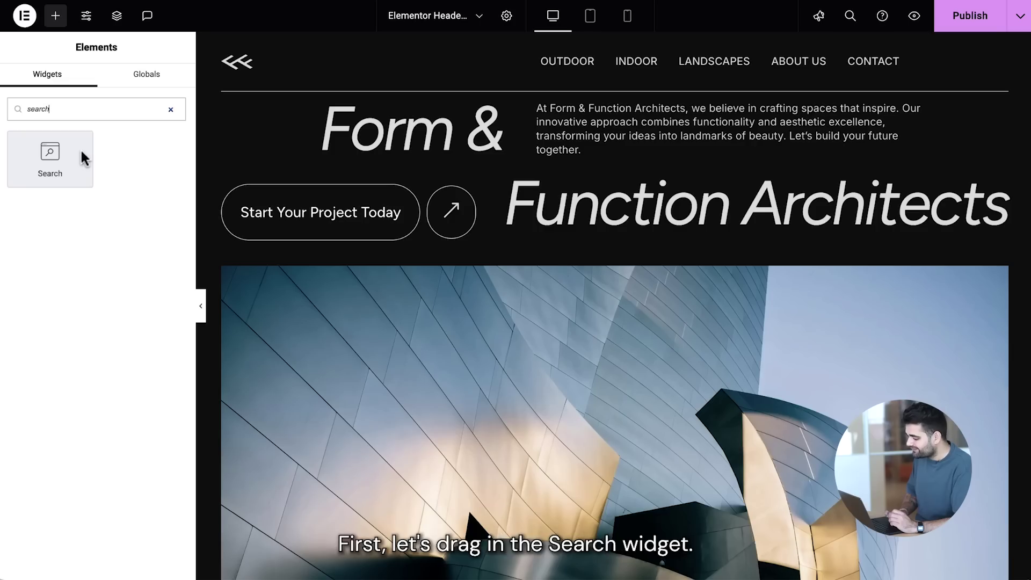
Drag a Search widget into the header beside the CONTACT menu item
drag(84, 158, 919, 65)
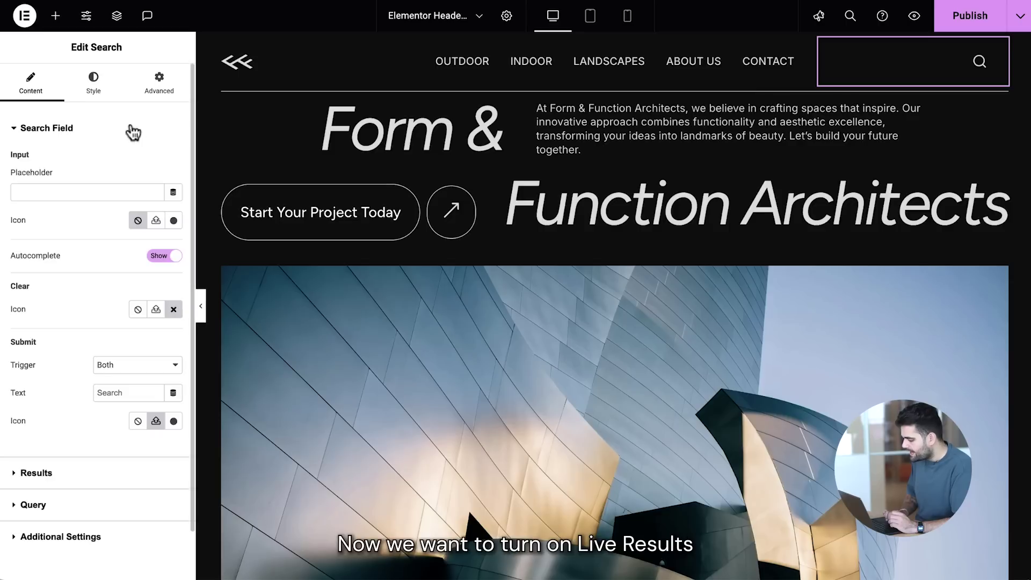
Turn on Live Results and use the Search Loop template for the search results
click(133, 129)
click(138, 161)
click(164, 189)
click(149, 230)
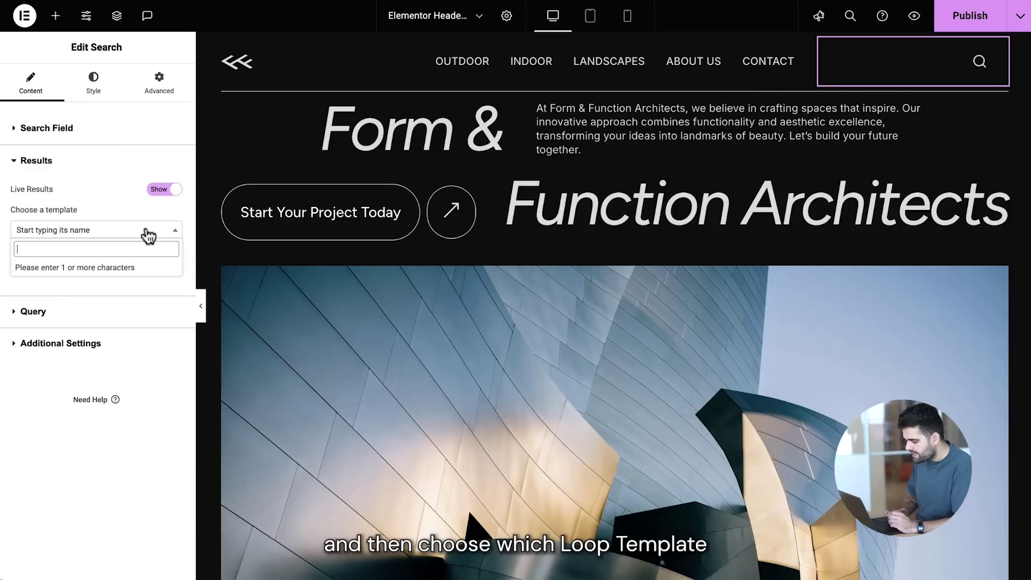
text(loop)
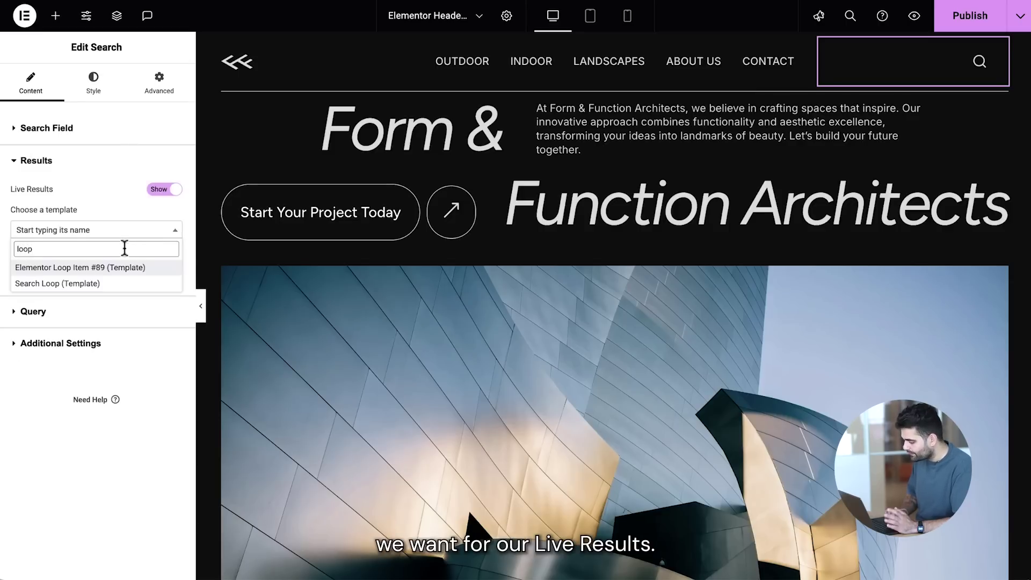
click(122, 285)
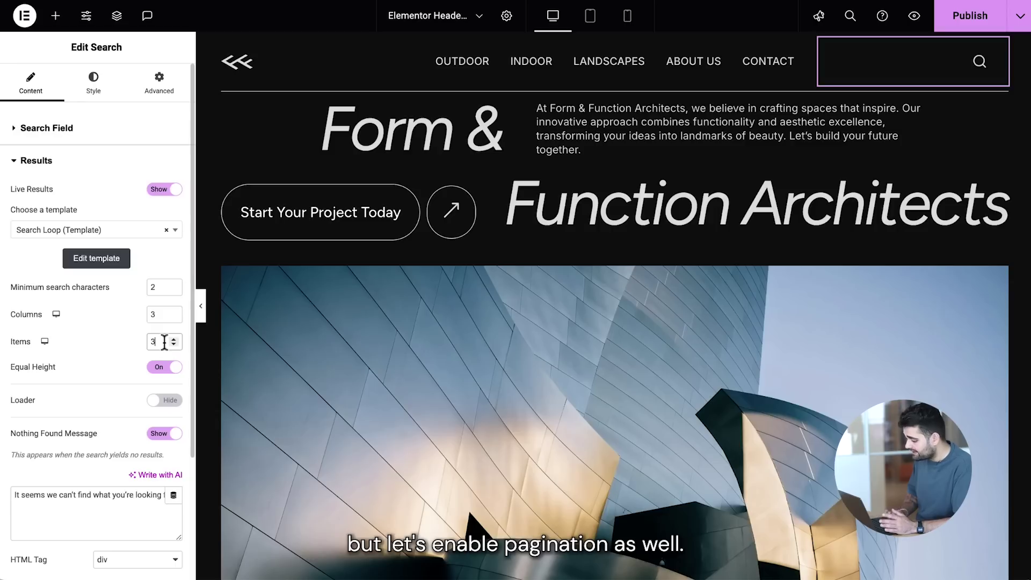
scroll(102, 431, down, 3)
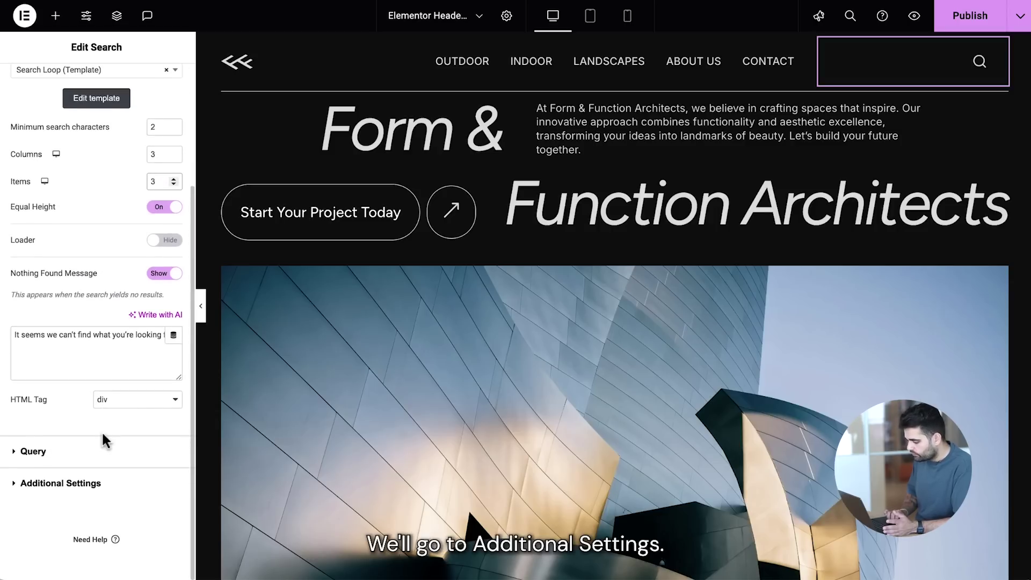
click(131, 489)
Set the search results pagination type to Numbers with a page limit of 5
click(171, 275)
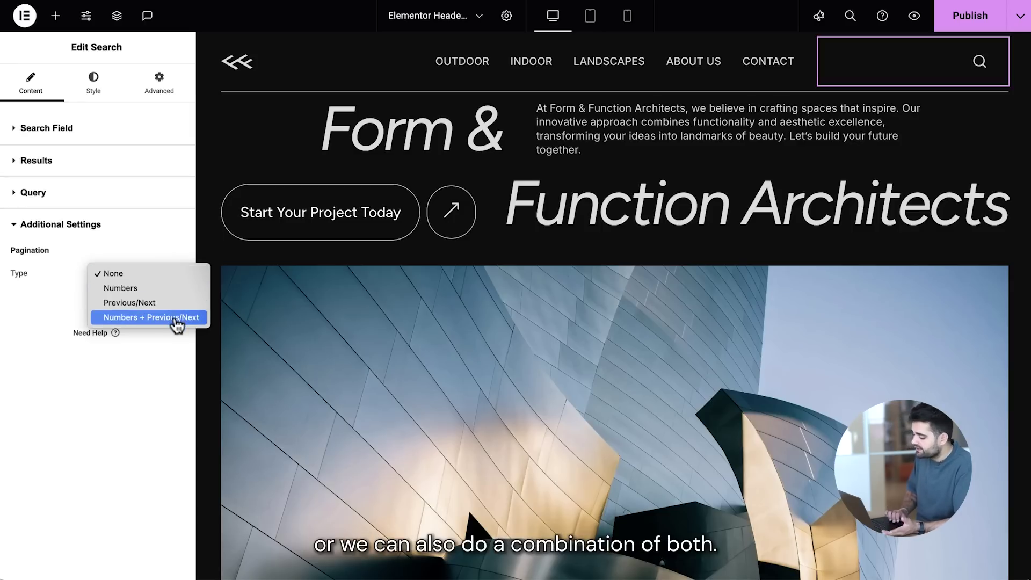
click(175, 289)
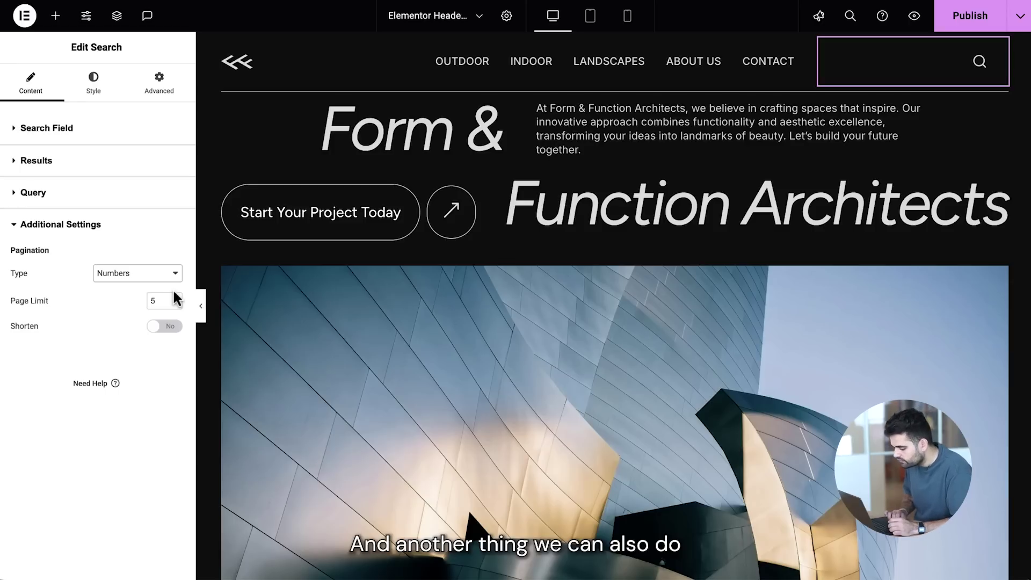
click(162, 302)
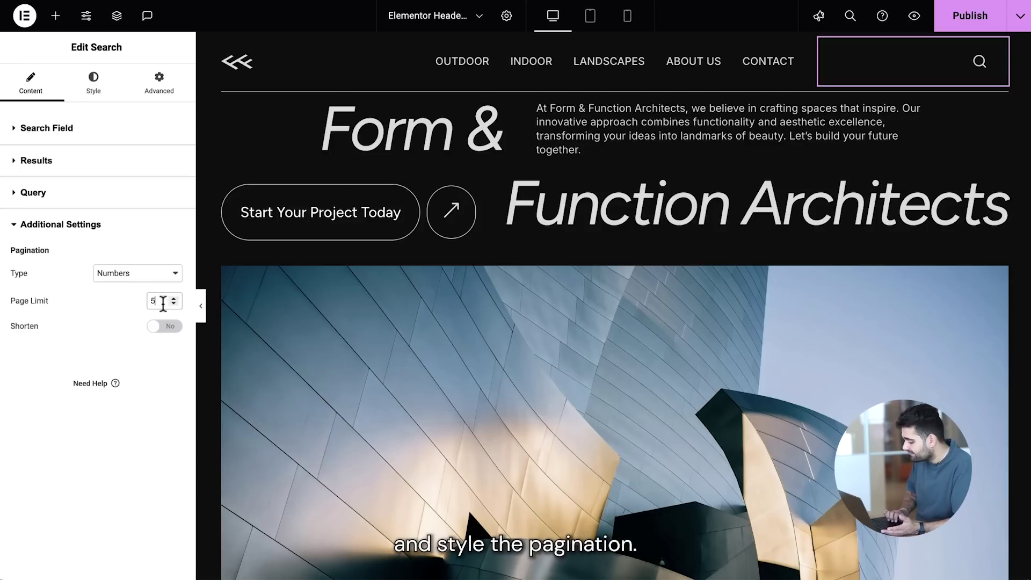
click(95, 89)
Preview live results for 'the' and centre the pagination below the result cards
click(885, 76)
text(the)
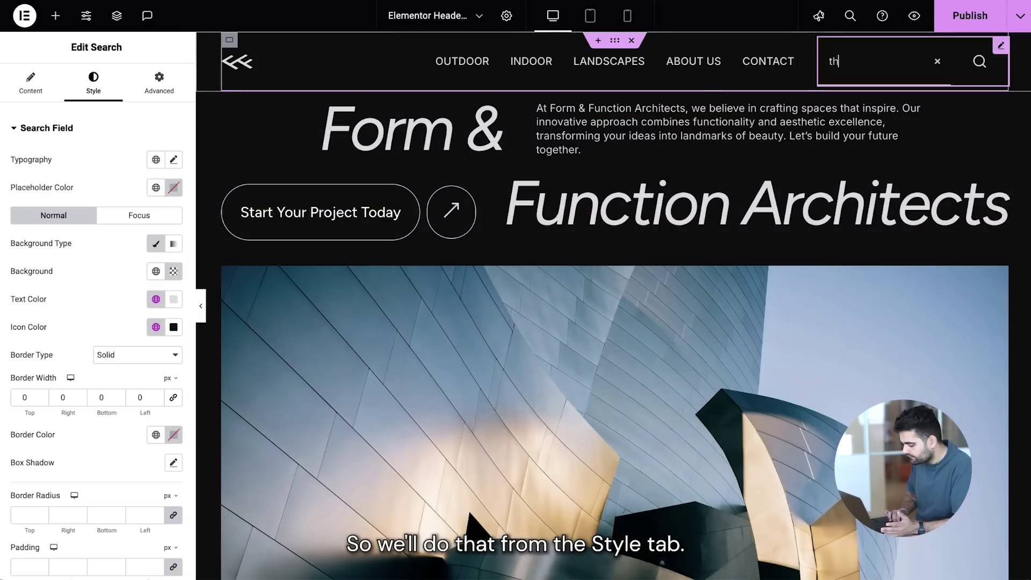
click(111, 128)
click(124, 257)
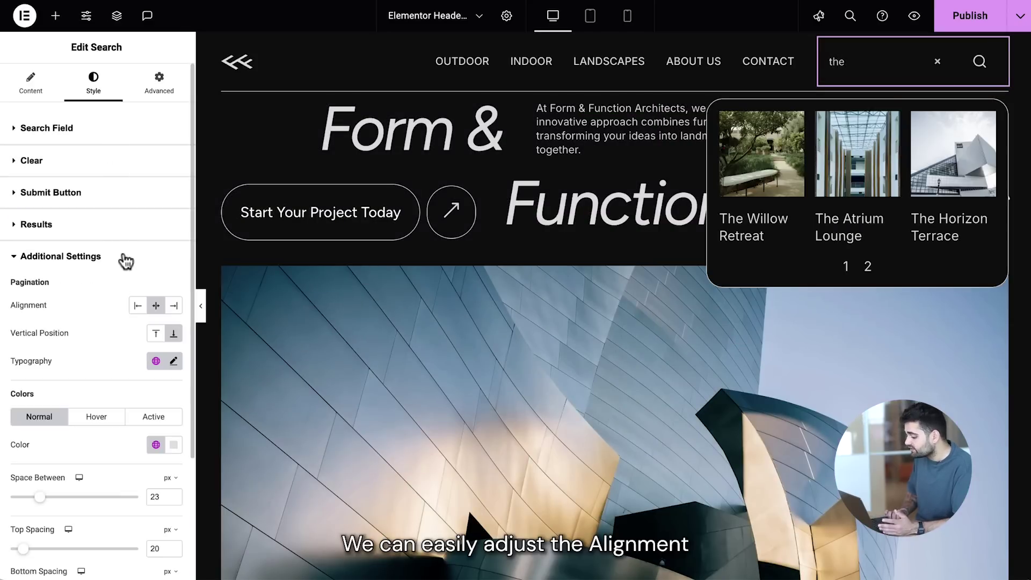
click(137, 306)
click(157, 307)
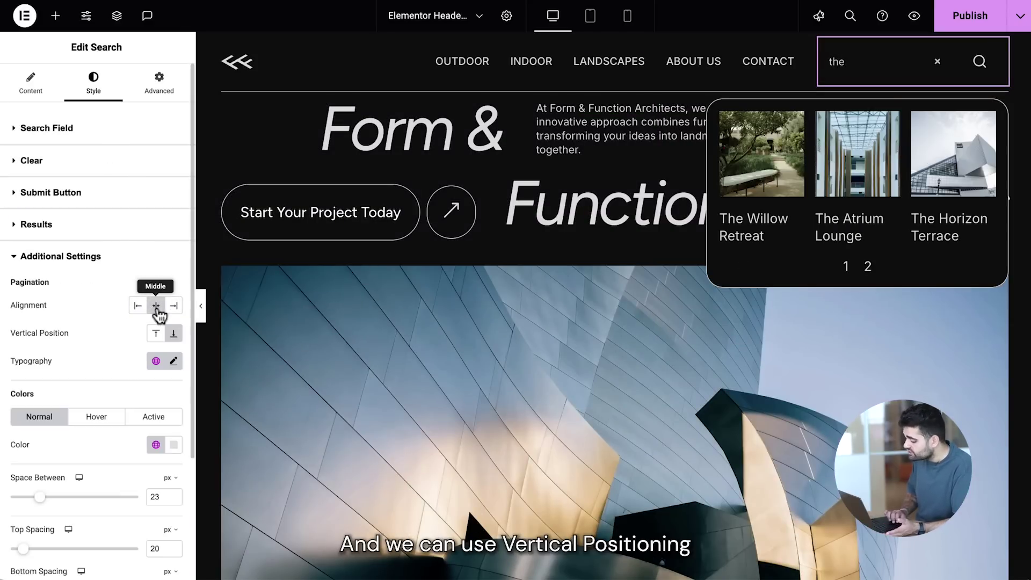
click(156, 333)
click(173, 333)
Set pagination spacing to 20 between, 24 above and 10 below, checking font and colour
scroll(107, 386, down, 3)
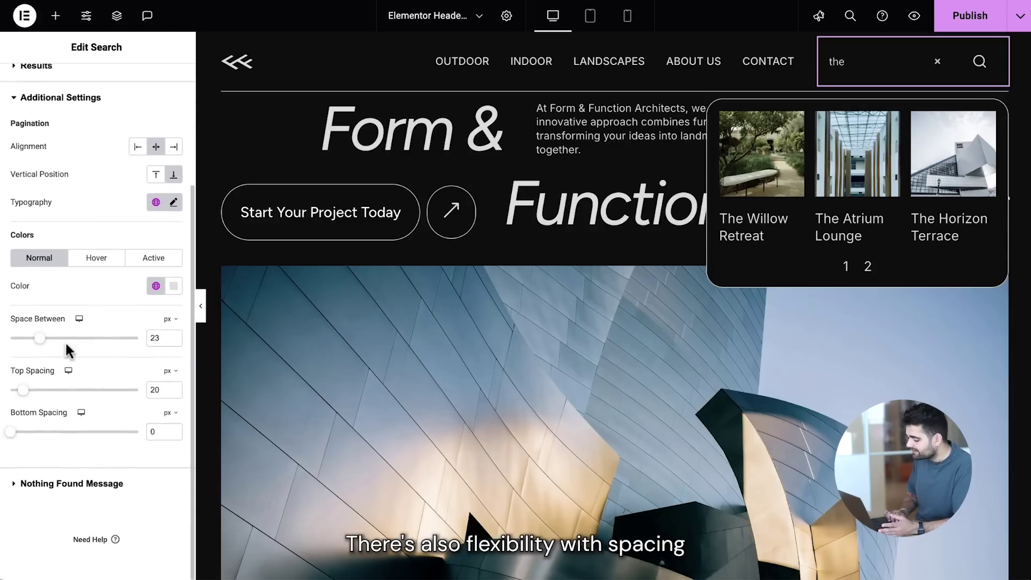
drag(55, 342, 36, 345)
mouse_move(24, 397)
mouse_down()
mouse_move(34, 396)
mouse_move(25, 398)
mouse_up()
mouse_move(10, 432)
mouse_down()
mouse_move(30, 434)
mouse_move(21, 435)
mouse_up()
click(174, 203)
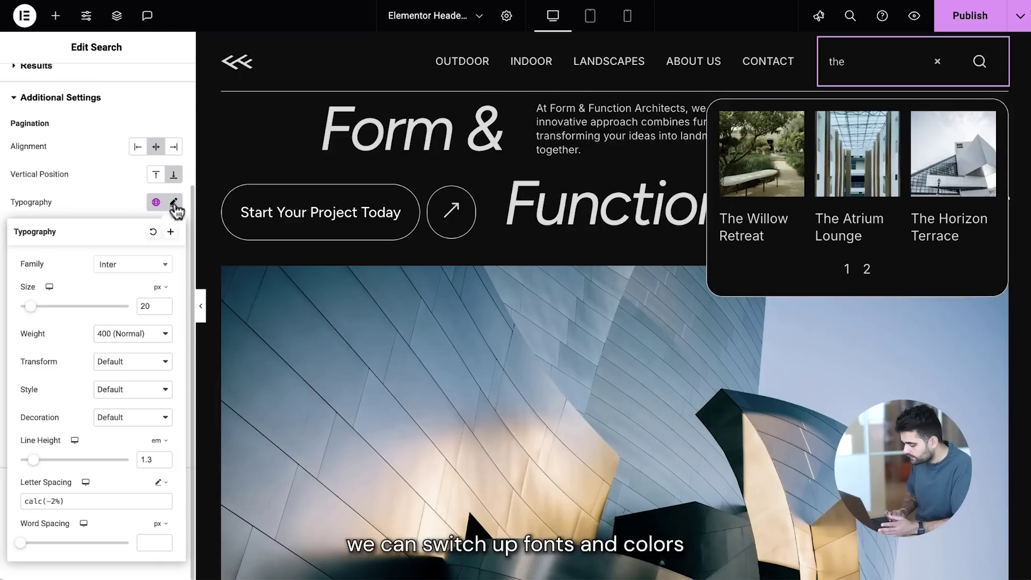
click(105, 215)
click(173, 285)
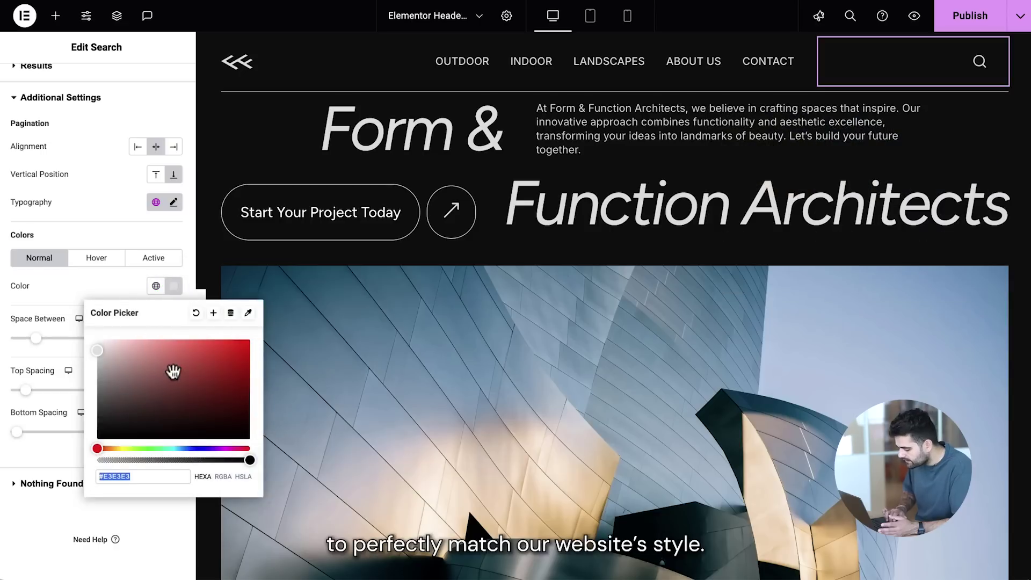
click(118, 284)
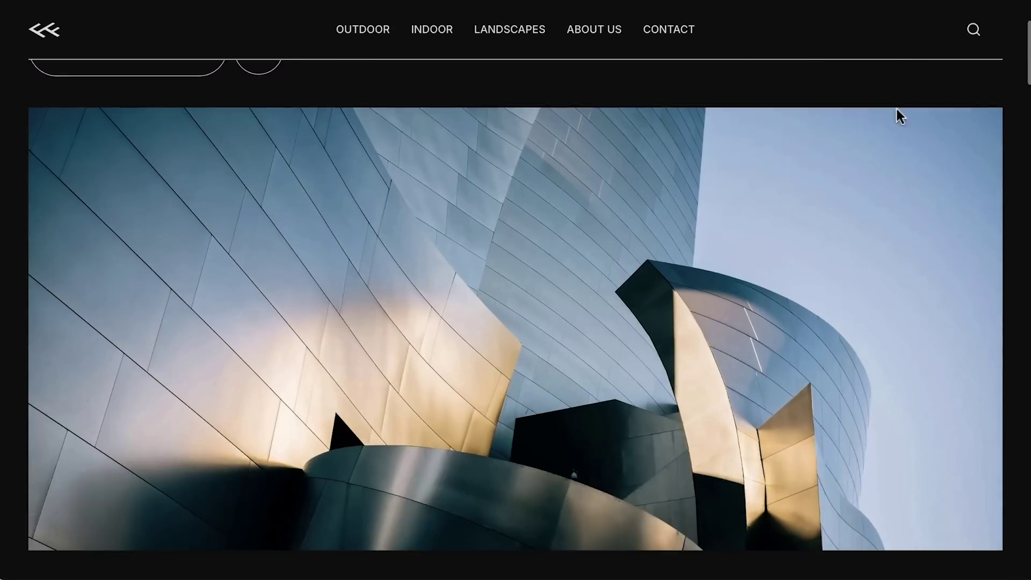
scroll(896, 106, down, 10)
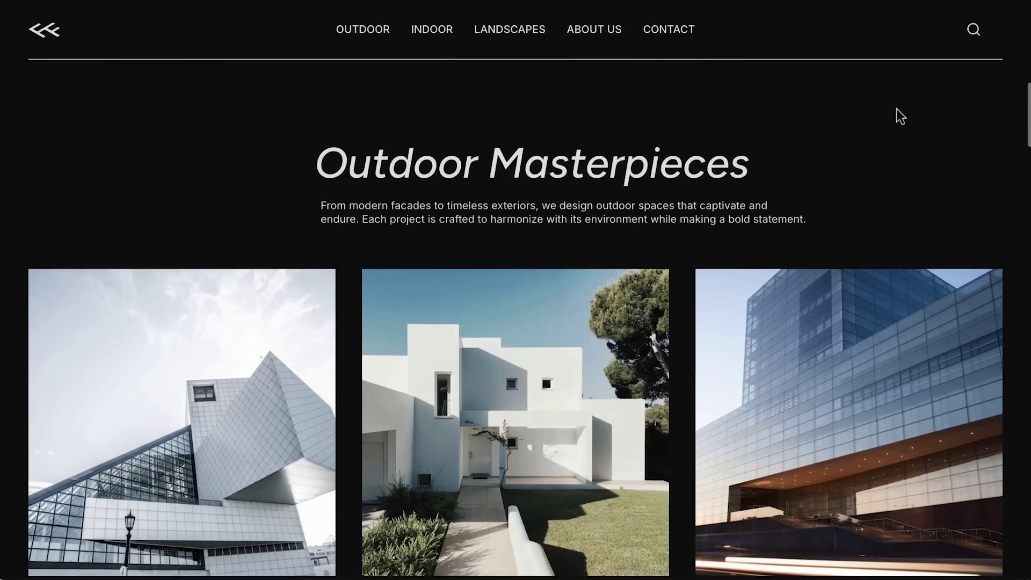
click(974, 29)
text(the)
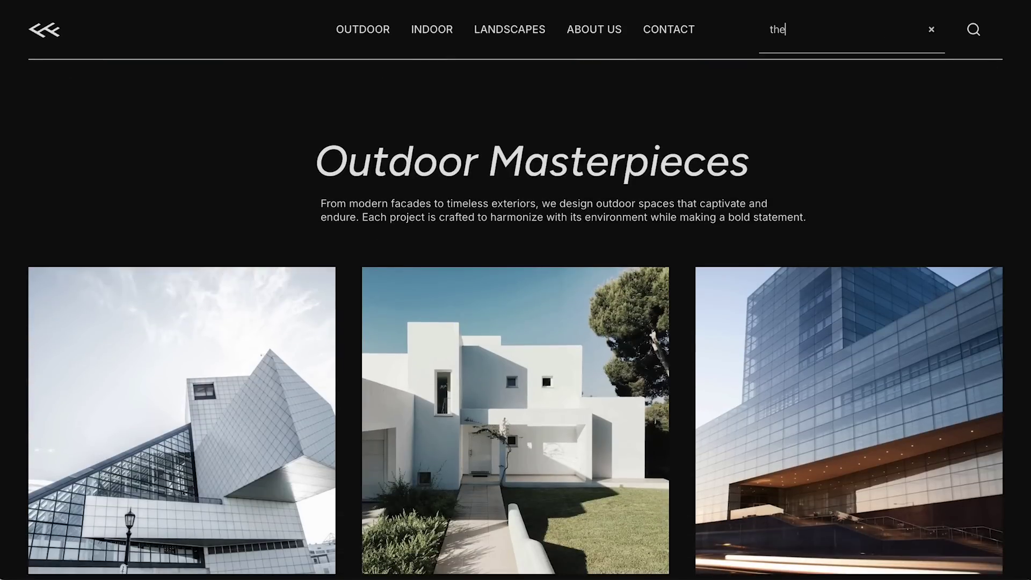
click(862, 237)
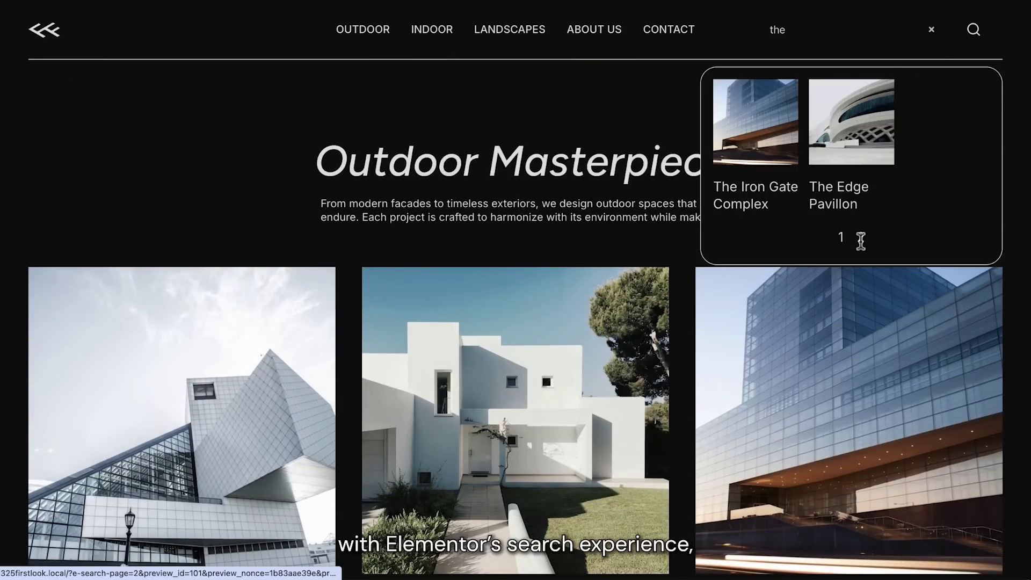
click(841, 238)
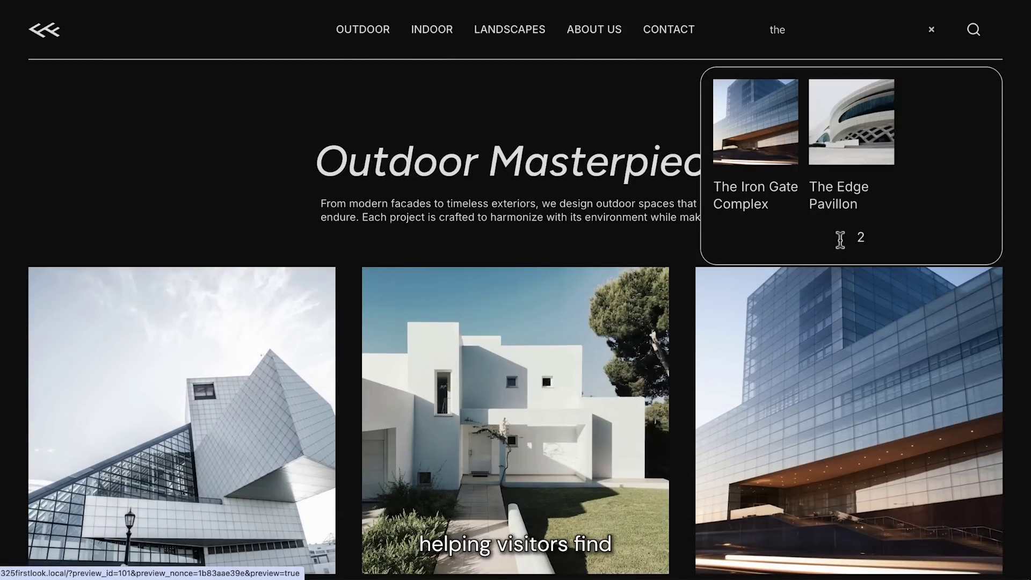